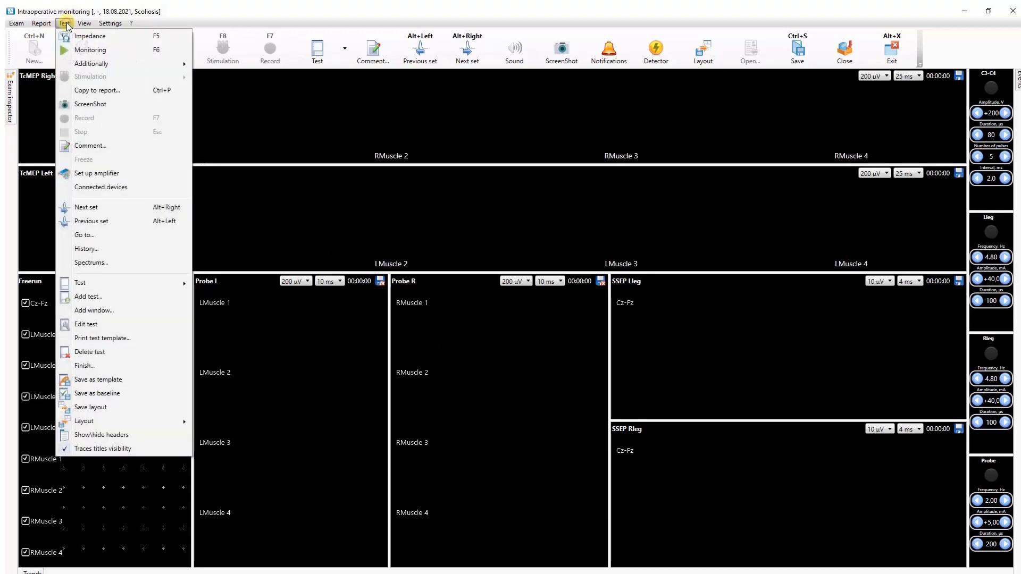
# Step: Open the current test for editing and add a Transcranial electrical stimulator Neuro-TES with its default settings
pyautogui.click(97, 324)
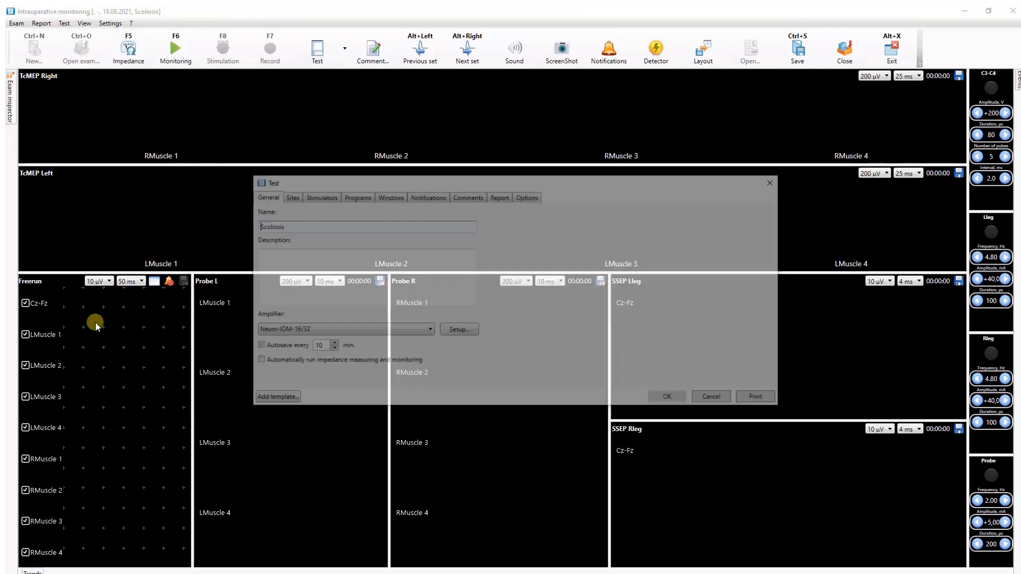
pyautogui.click(314, 196)
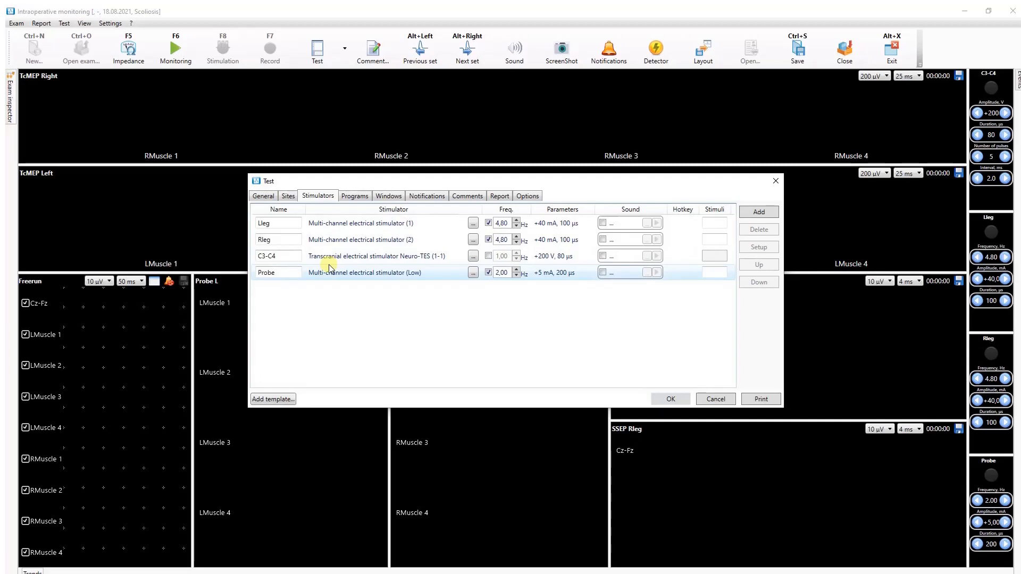
pyautogui.click(770, 213)
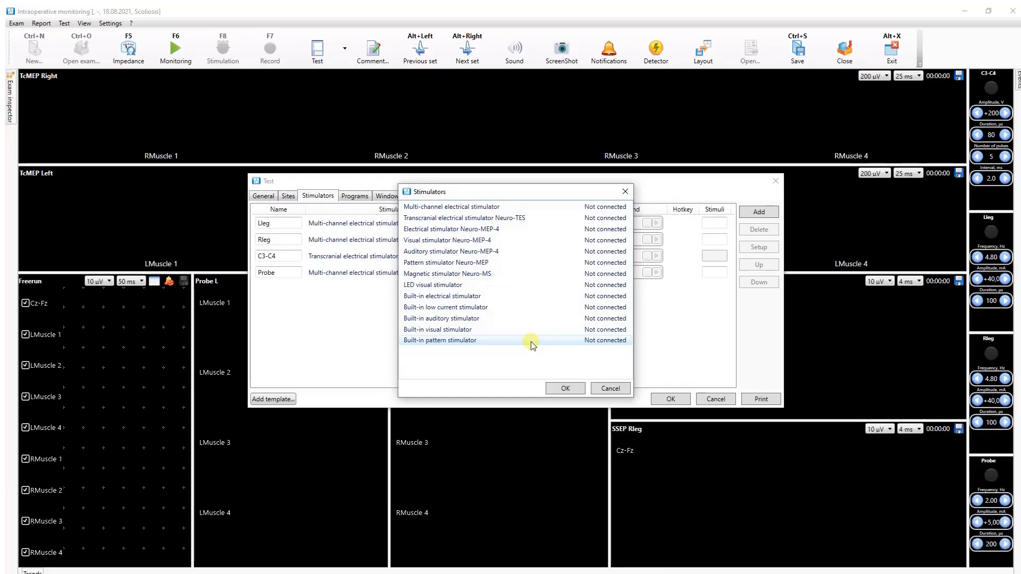
pyautogui.click(527, 217)
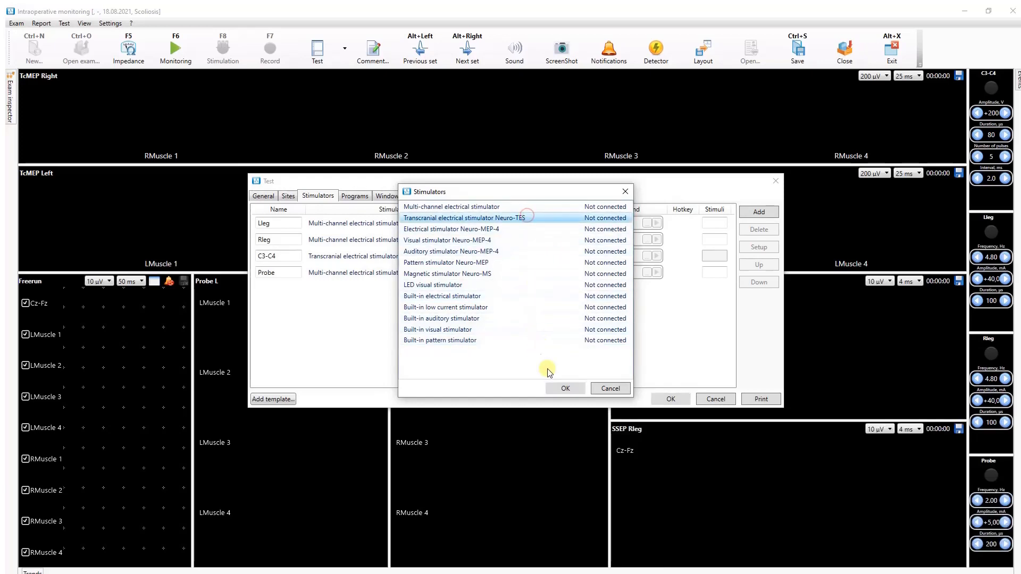
pyautogui.click(564, 389)
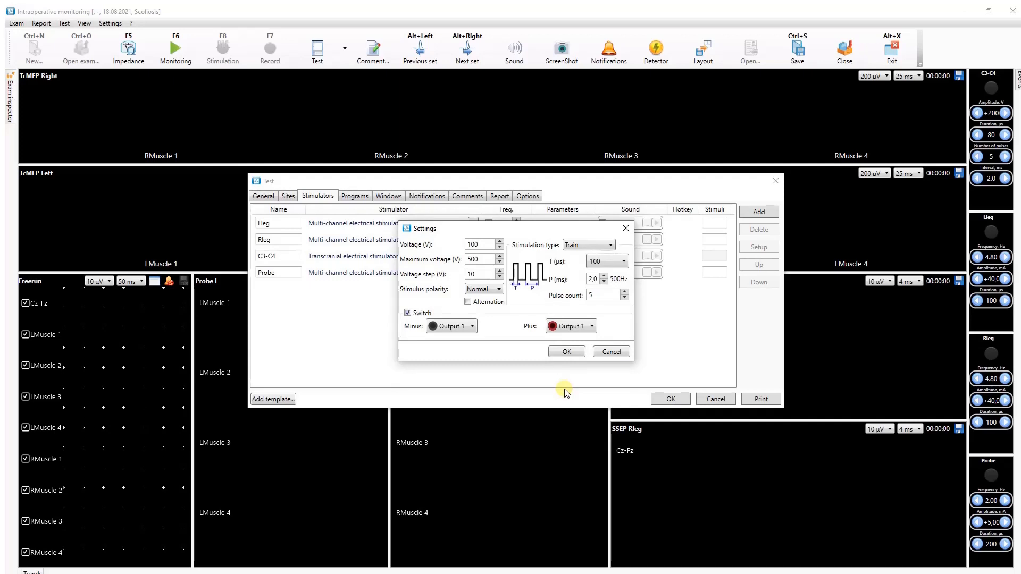
pyautogui.click(567, 352)
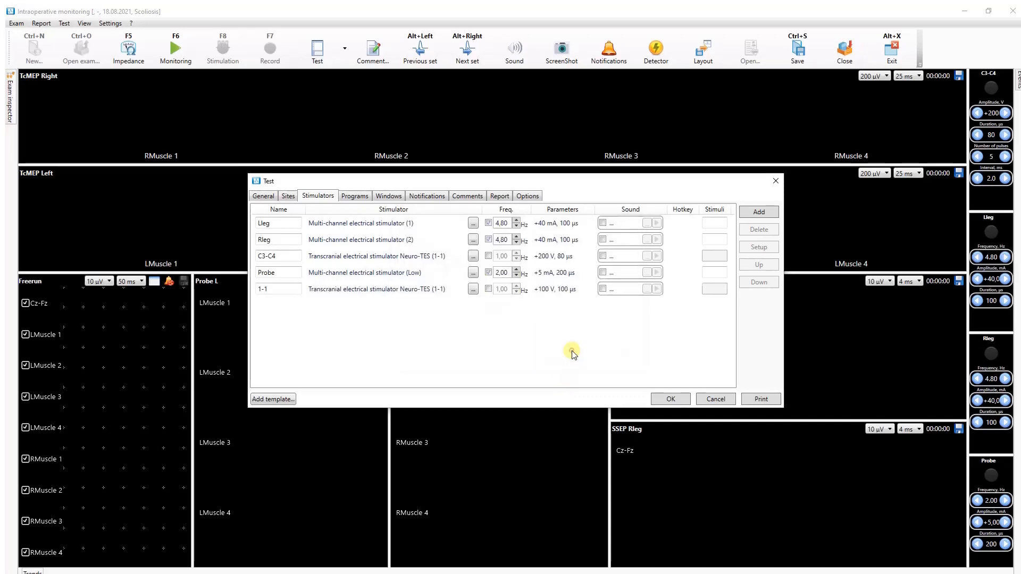
# Step: Rename the newly added transcranial stimulator as stim
pyautogui.click(420, 290)
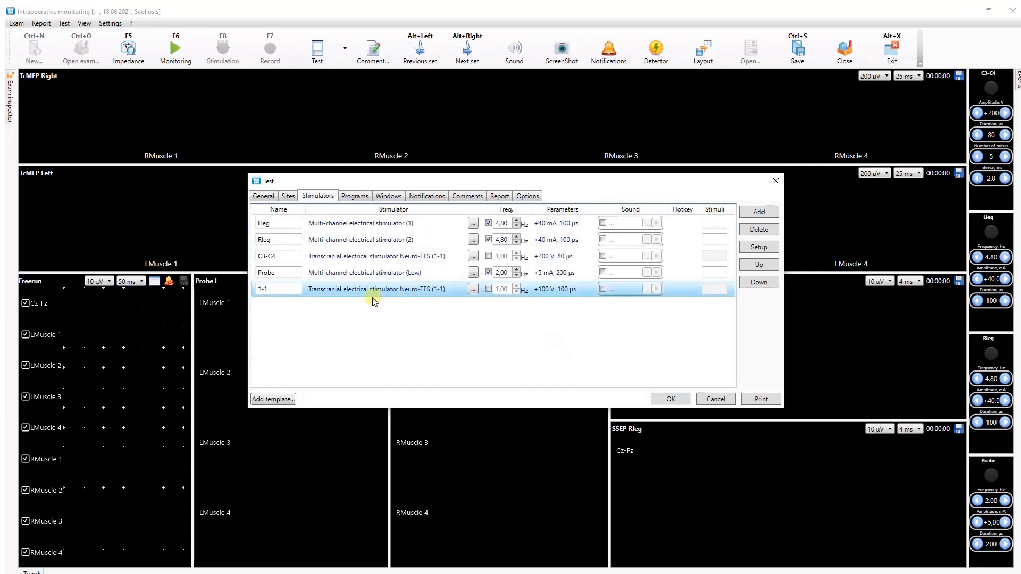
pyautogui.click(287, 289)
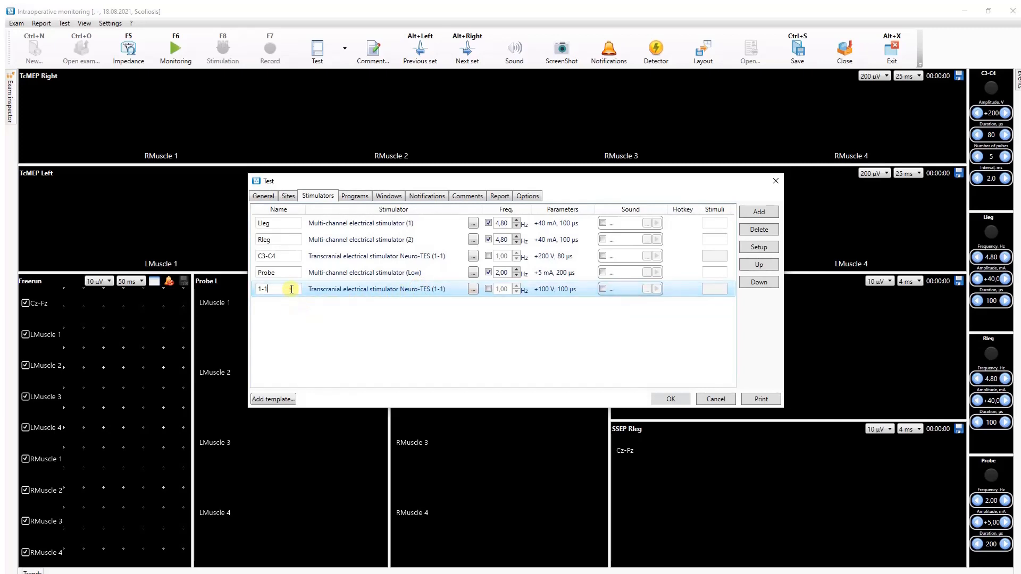
pyautogui.write('s')
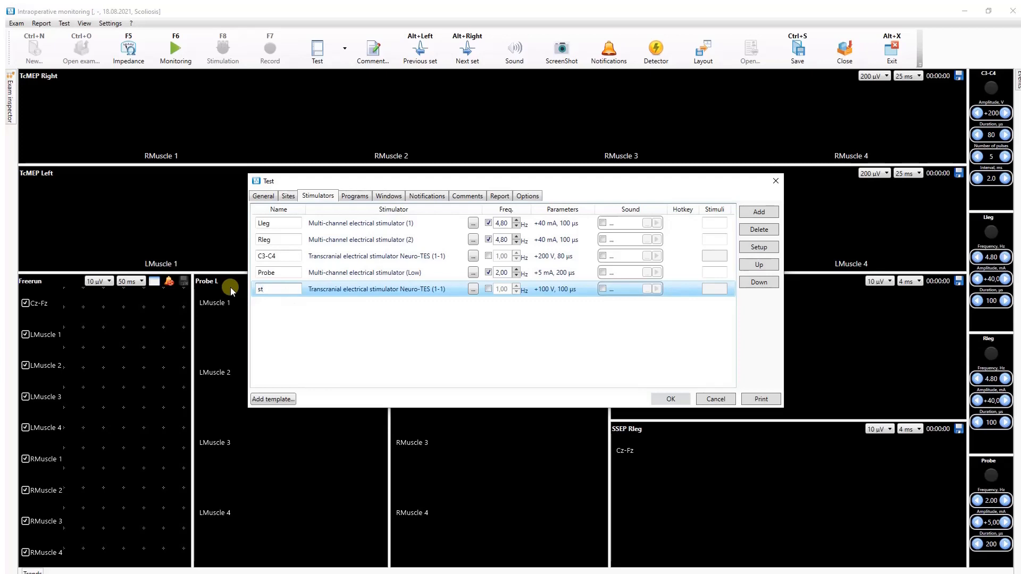
pyautogui.write('tim')
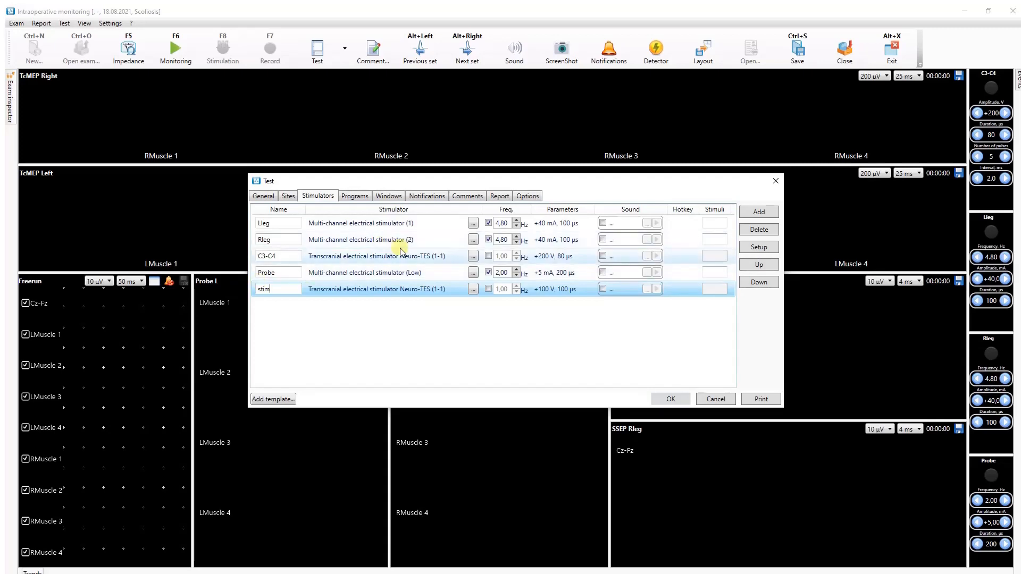
# Step: Set the stim stimulator's frequency to 0.01 Hz and turn its frequency option off
pyautogui.click(489, 289)
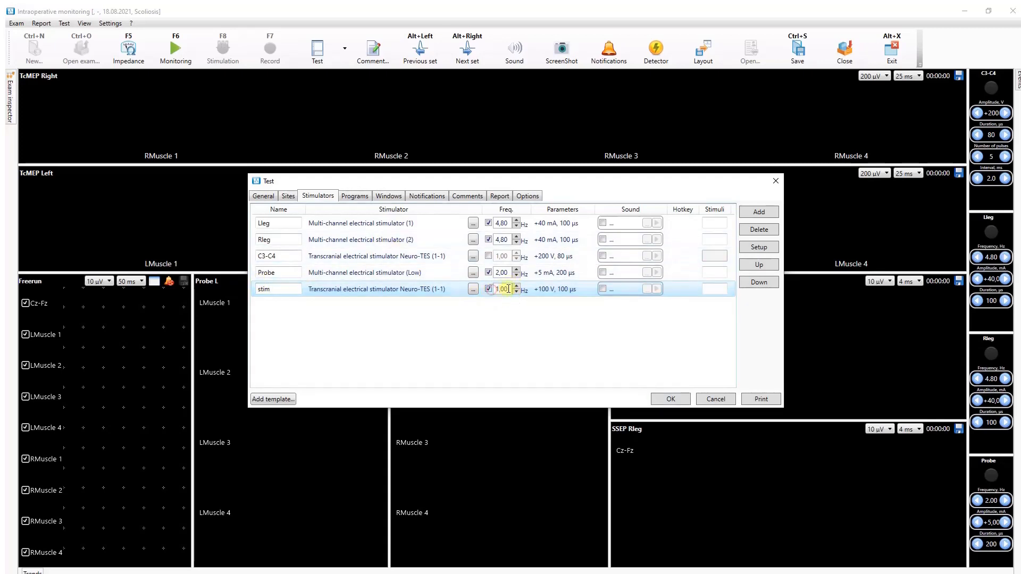
pyautogui.click(516, 291)
pyautogui.click(488, 290)
# Step: Enable and play the stim stimulator's sound, and assign F2 as its hotkey
pyautogui.click(604, 292)
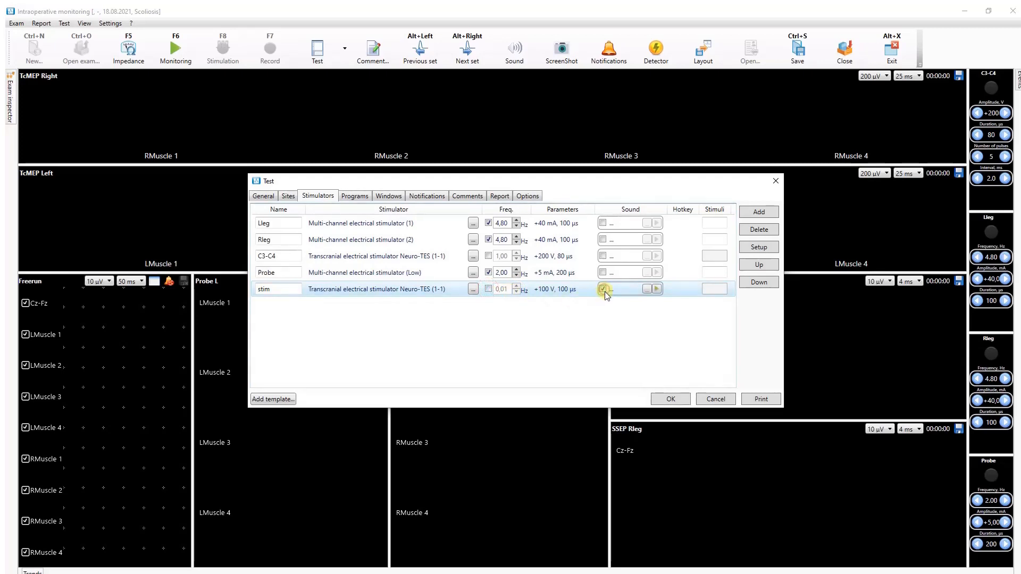
pyautogui.click(657, 289)
pyautogui.click(681, 288)
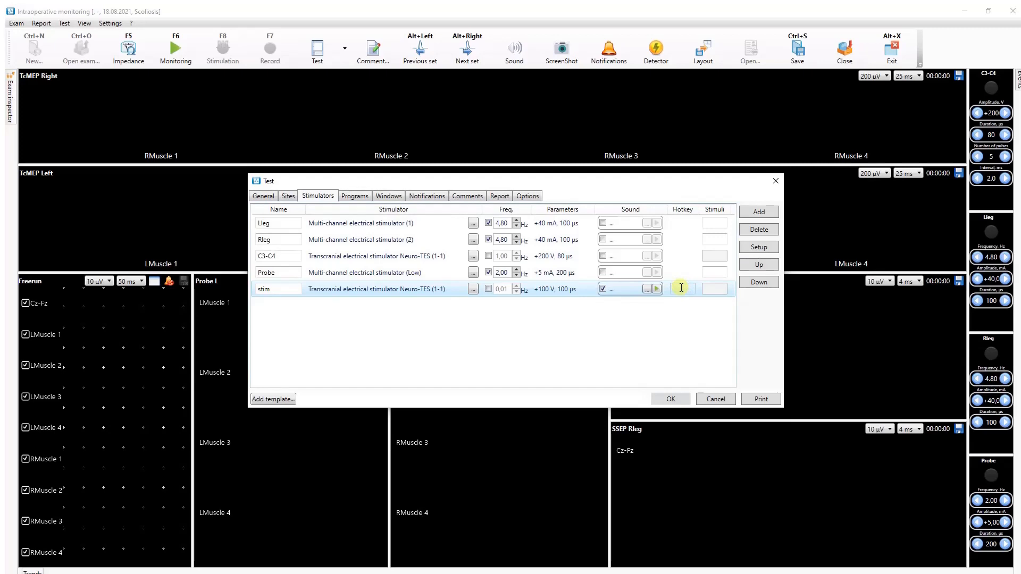
pyautogui.press('F2')
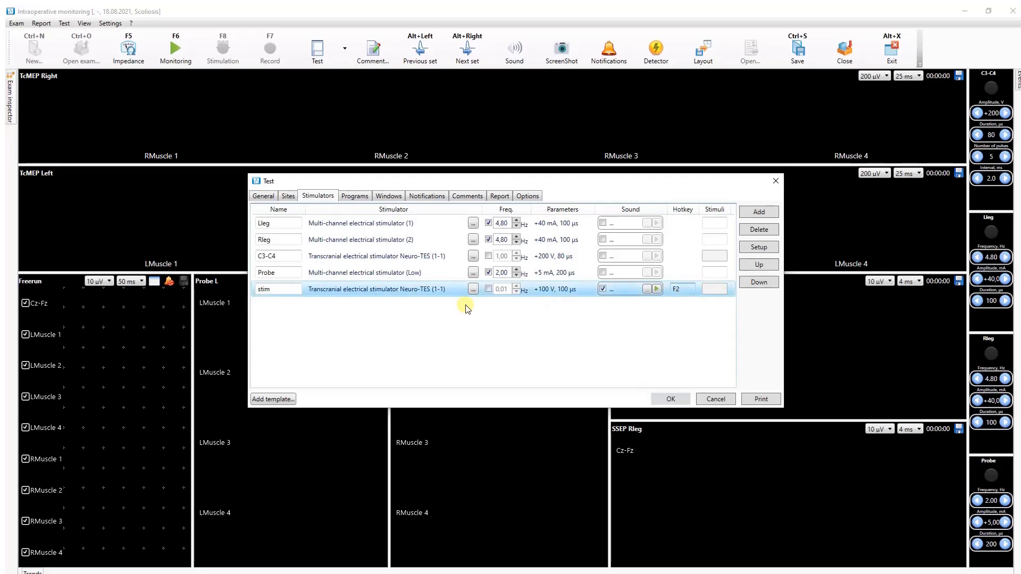
# Step: Enable the stim stimulator's frequency option and set its number of stimuli to 10
pyautogui.click(488, 290)
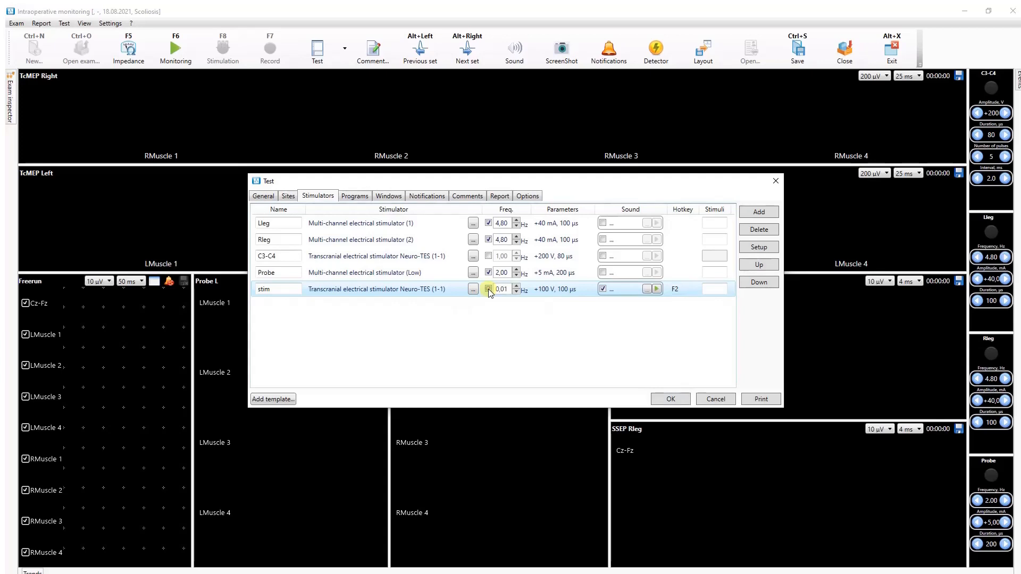
pyautogui.click(719, 290)
pyautogui.write('10')
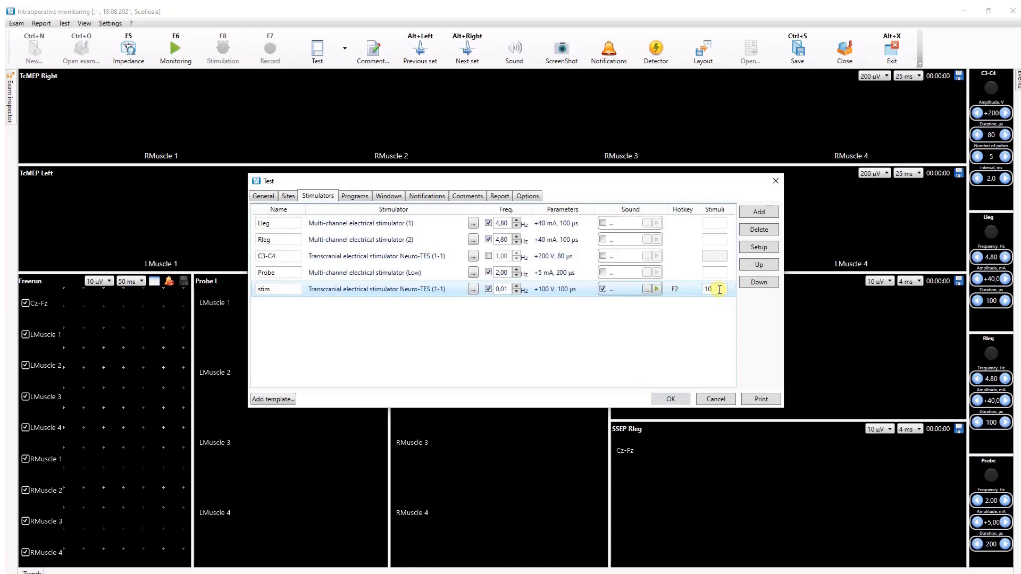
# Step: Change the stim stimulator's device to Multi-channel electrical stimulator with default settings, and review its stimulation parameters
pyautogui.click(758, 247)
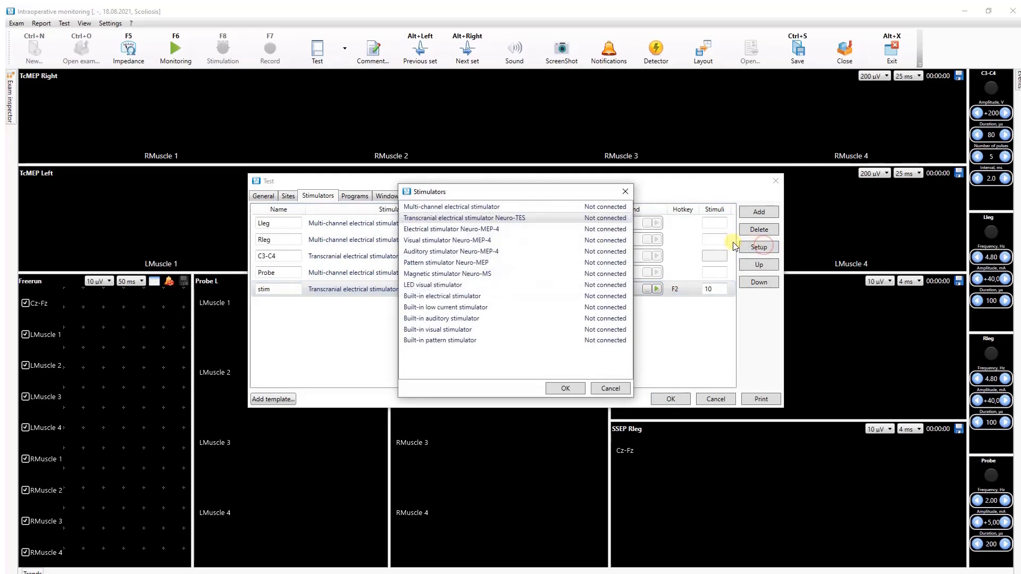
pyautogui.click(487, 207)
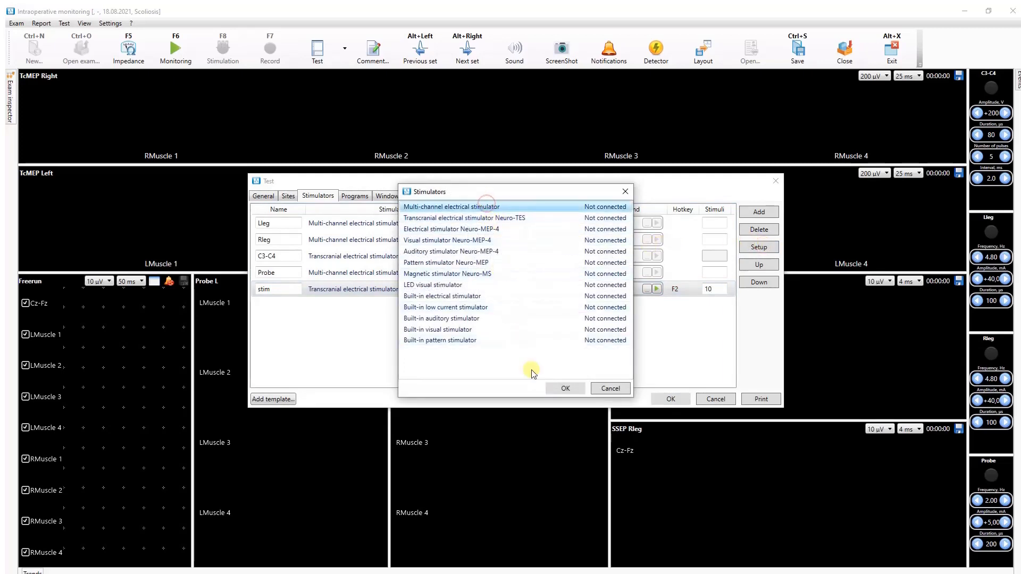
pyautogui.click(564, 389)
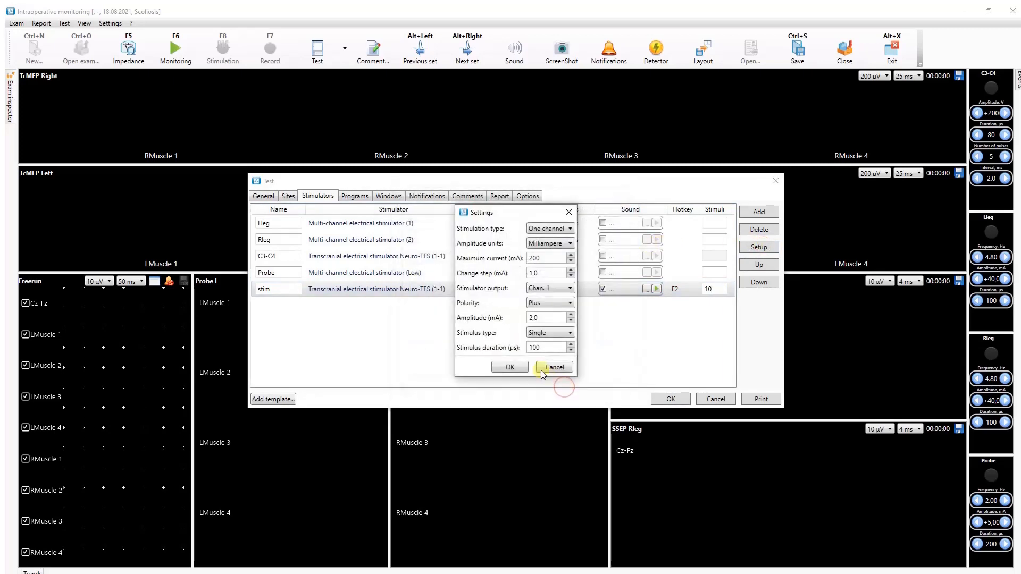
pyautogui.click(510, 367)
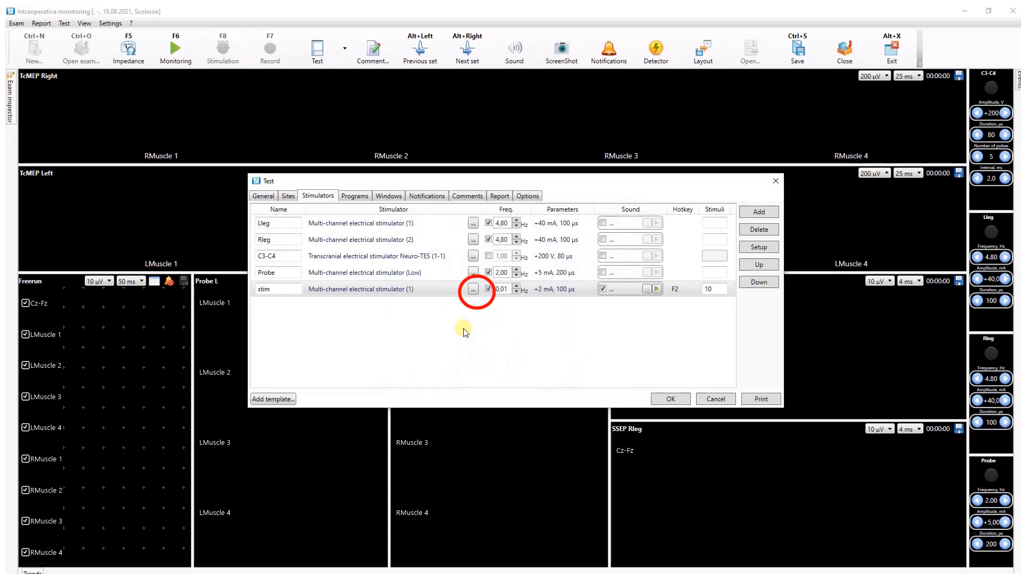
pyautogui.click(473, 288)
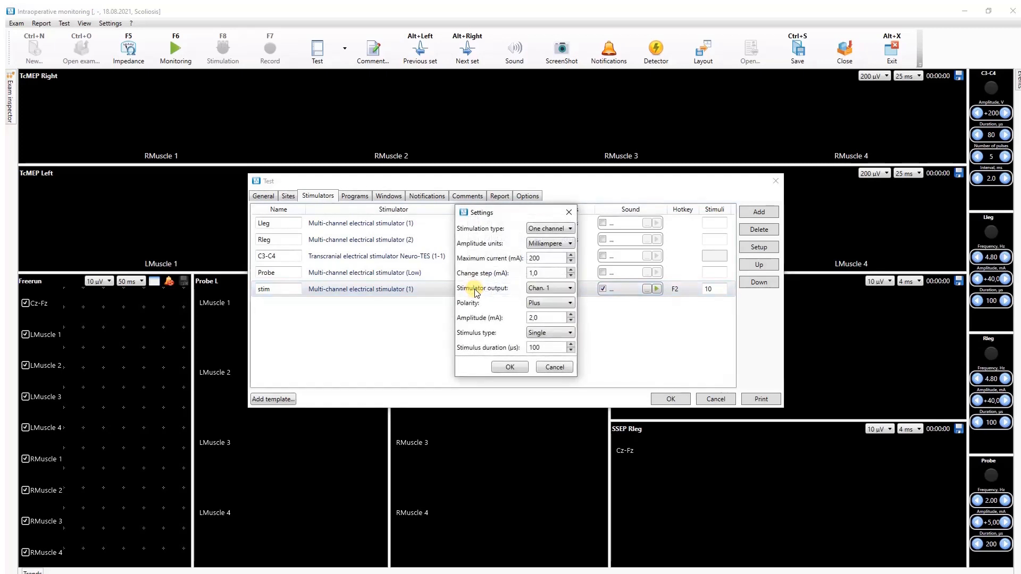
pyautogui.click(510, 367)
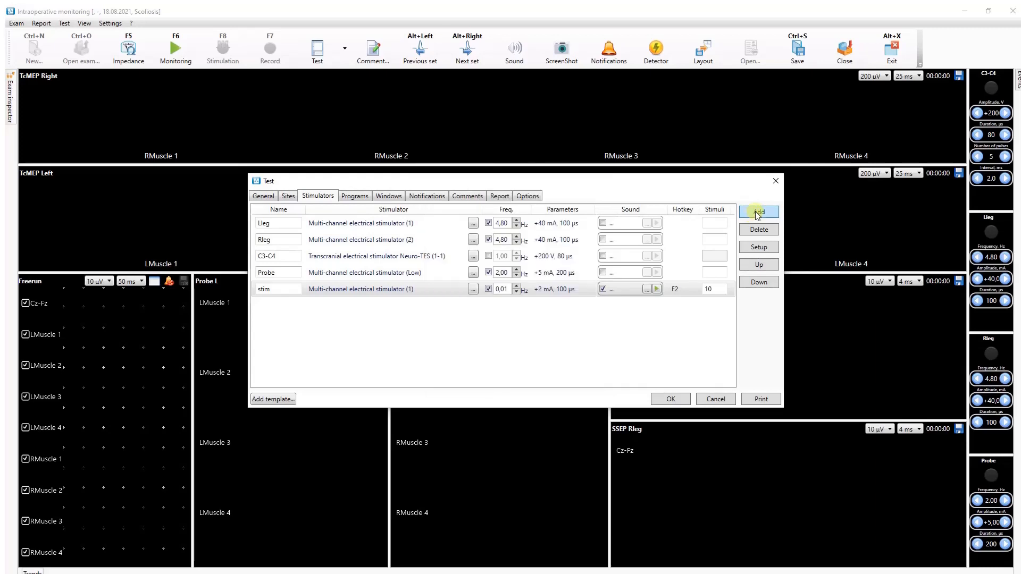
# Step: Add another Multi-channel electrical stimulator, using the Multi-channel stimulation type with 4 stimuli in the sequence
pyautogui.click(758, 212)
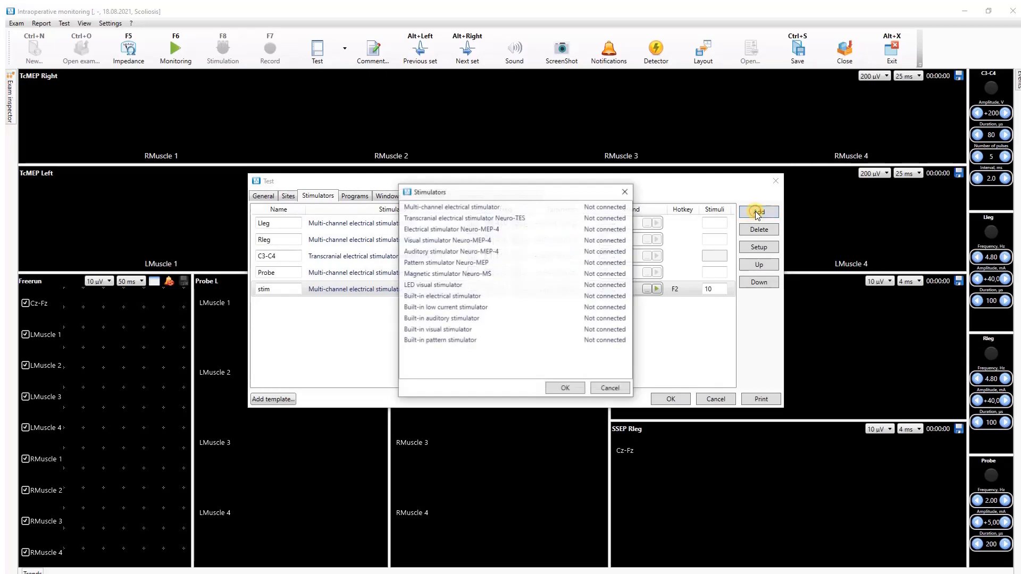
pyautogui.click(499, 206)
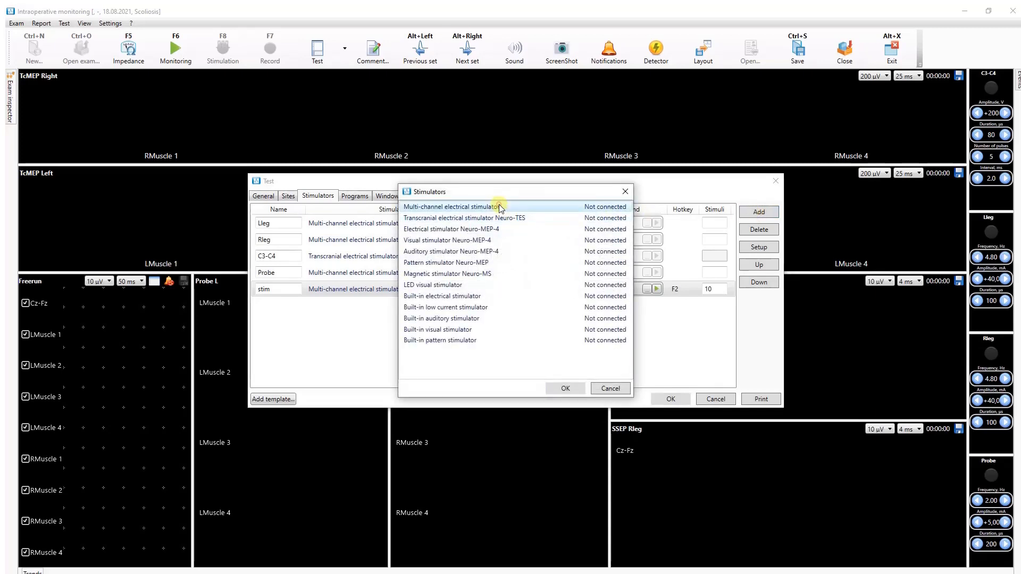
pyautogui.click(563, 389)
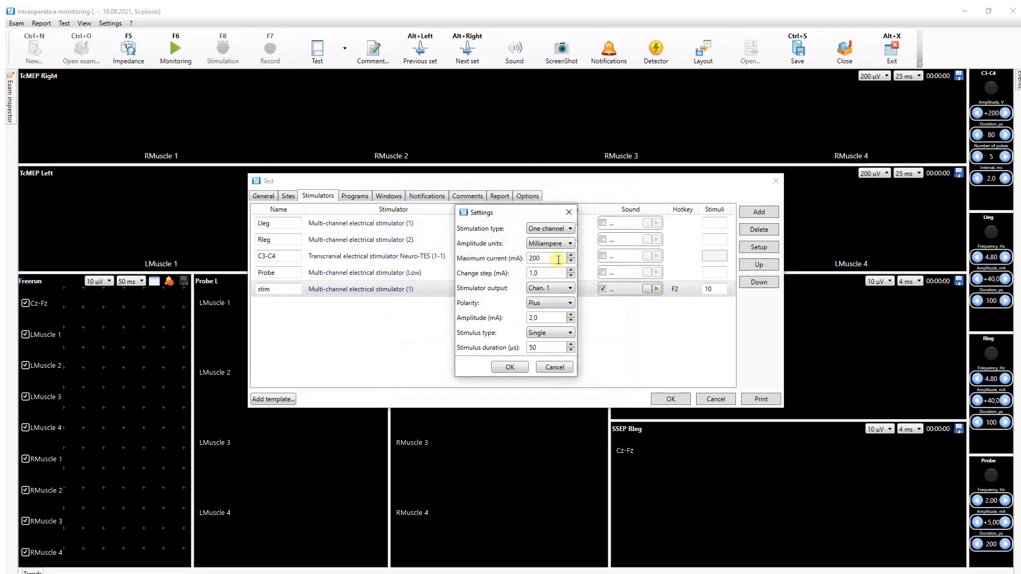
pyautogui.click(550, 231)
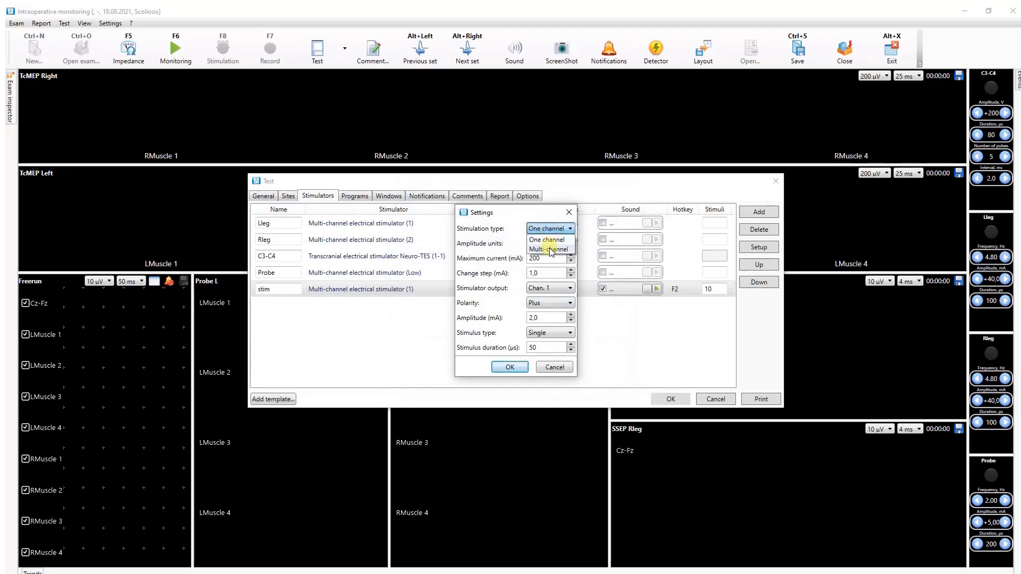
pyautogui.click(550, 248)
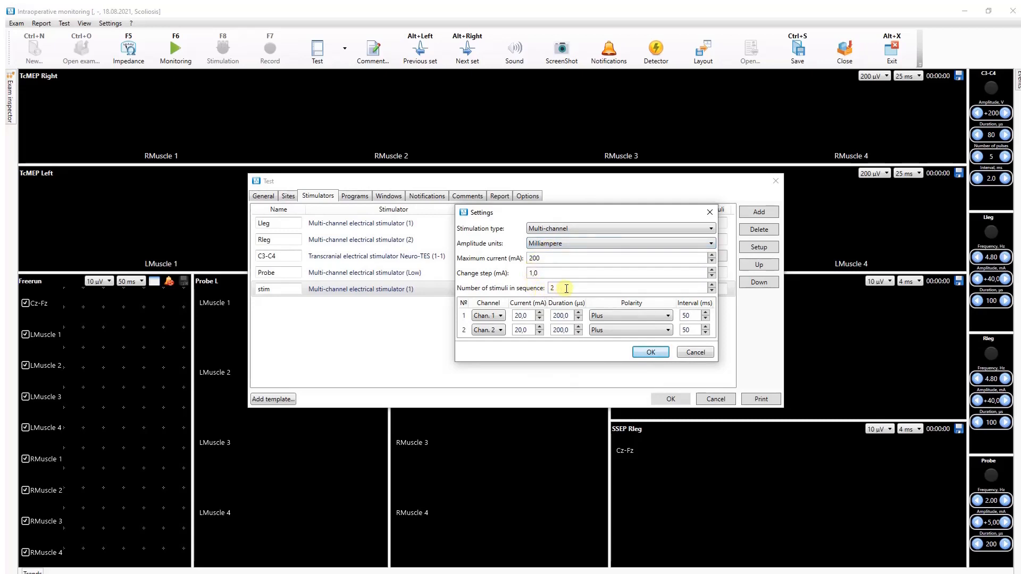
pyautogui.click(712, 284)
pyautogui.click(713, 284)
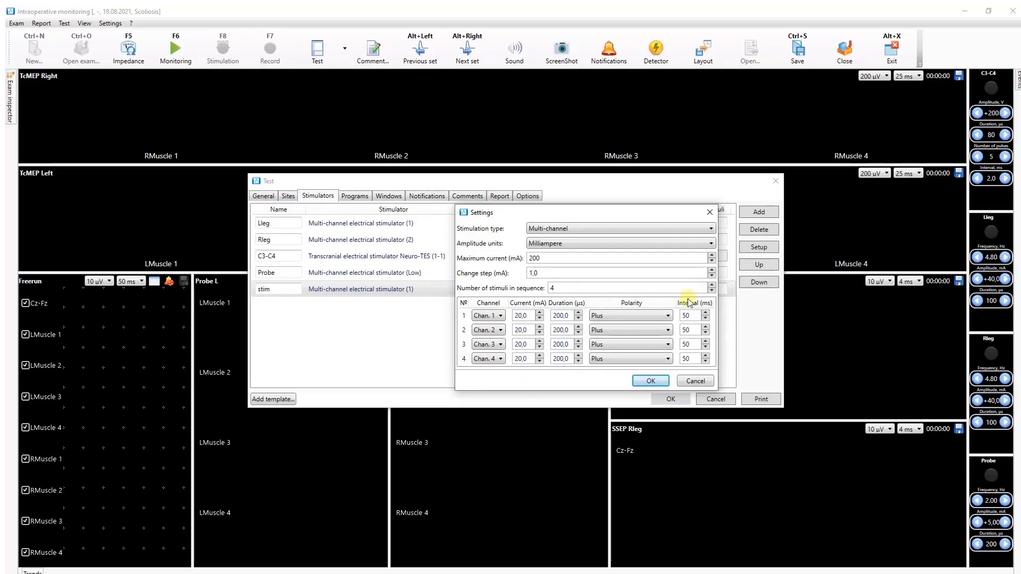
# Step: Check the channel choices of the first two stimuli, set the first stimulus current to 23 mA, and accept the sequence settings
pyautogui.click(500, 316)
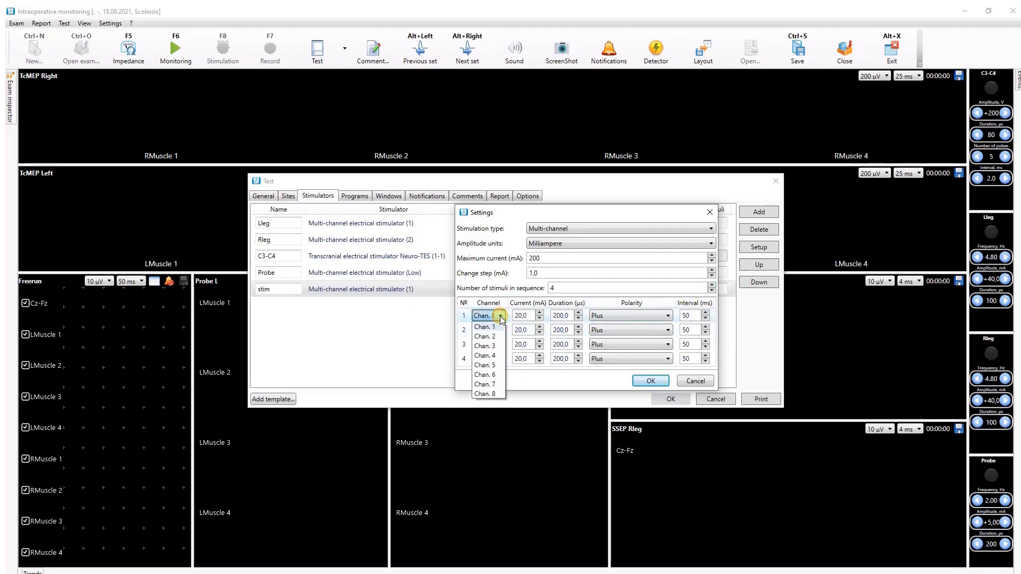
pyautogui.click(500, 316)
pyautogui.click(500, 316)
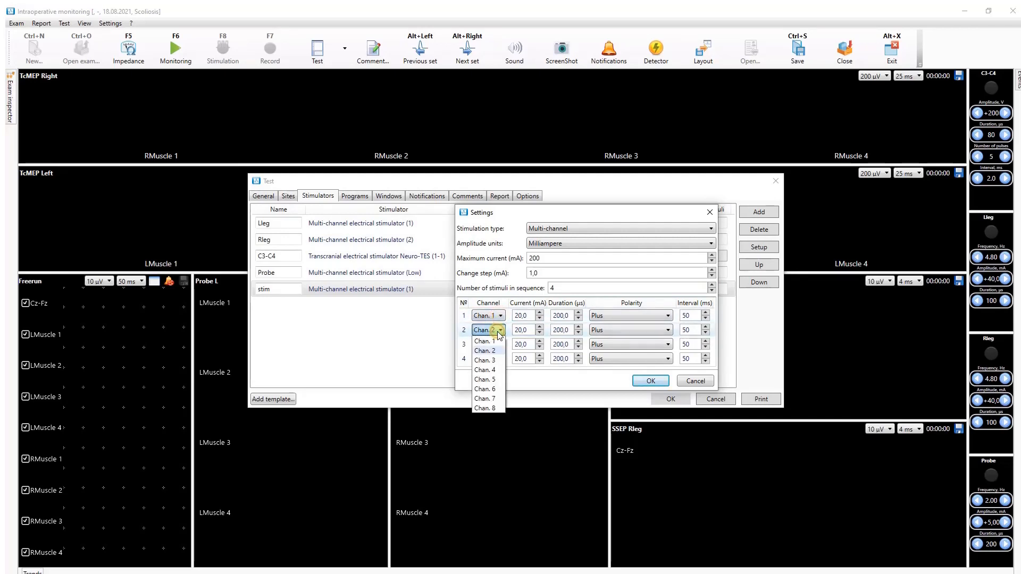
pyautogui.click(497, 329)
pyautogui.click(540, 314)
pyautogui.click(540, 313)
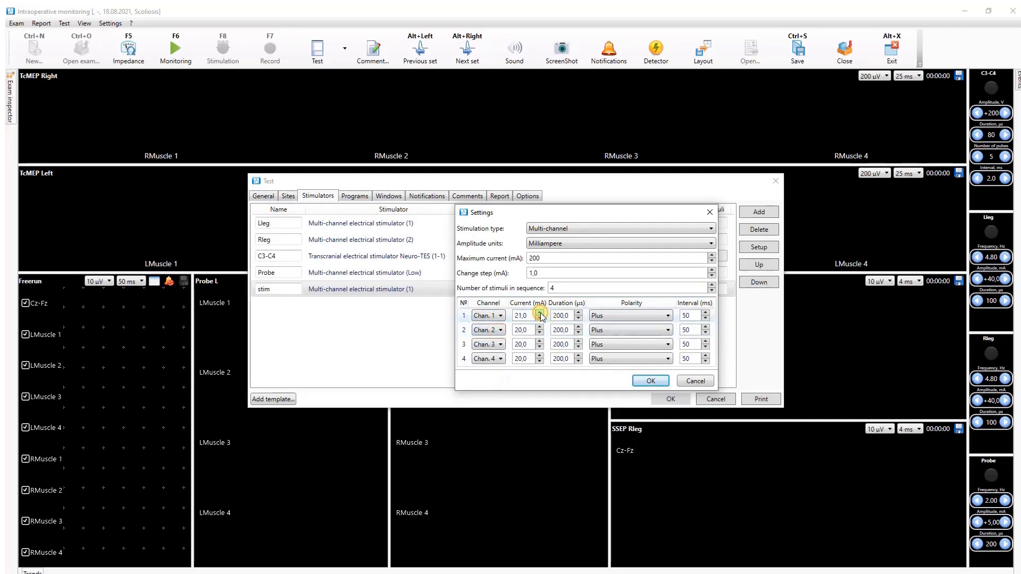
pyautogui.click(539, 313)
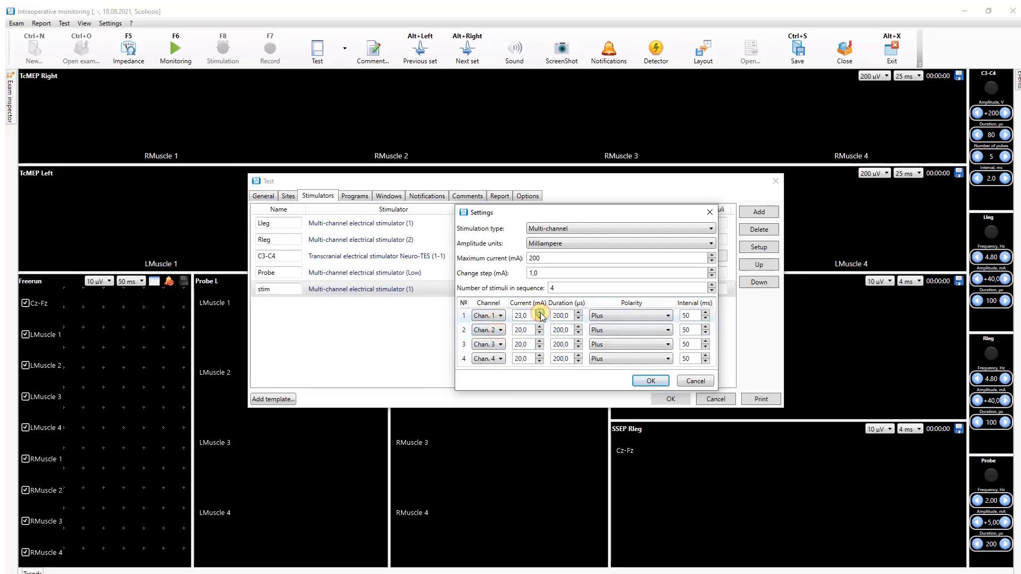
pyautogui.click(646, 383)
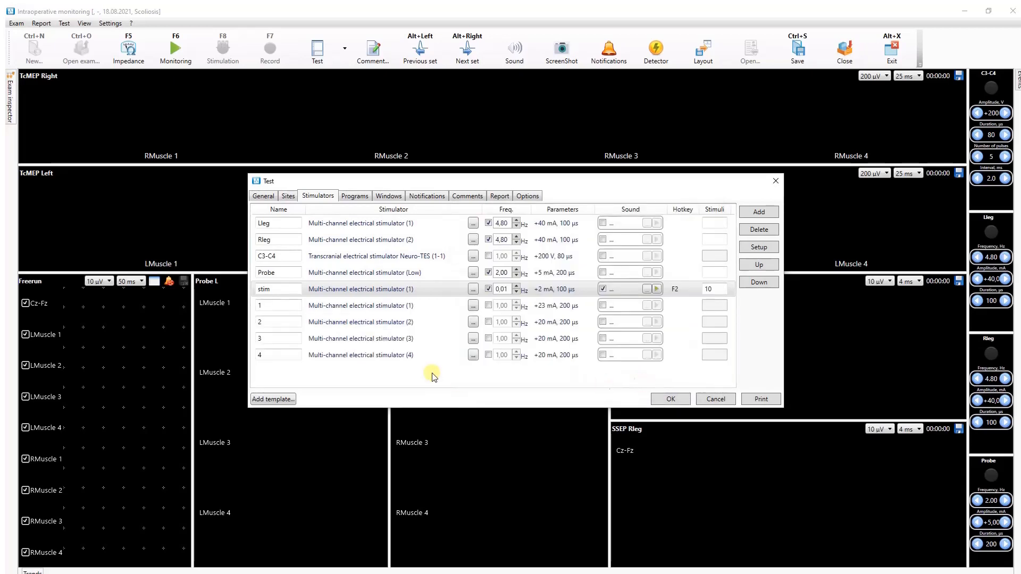
# Step: Rename stimulators 1, 2, 3 and 4 as L leg, R leg, L arm and R arm respectively
pyautogui.click(291, 307)
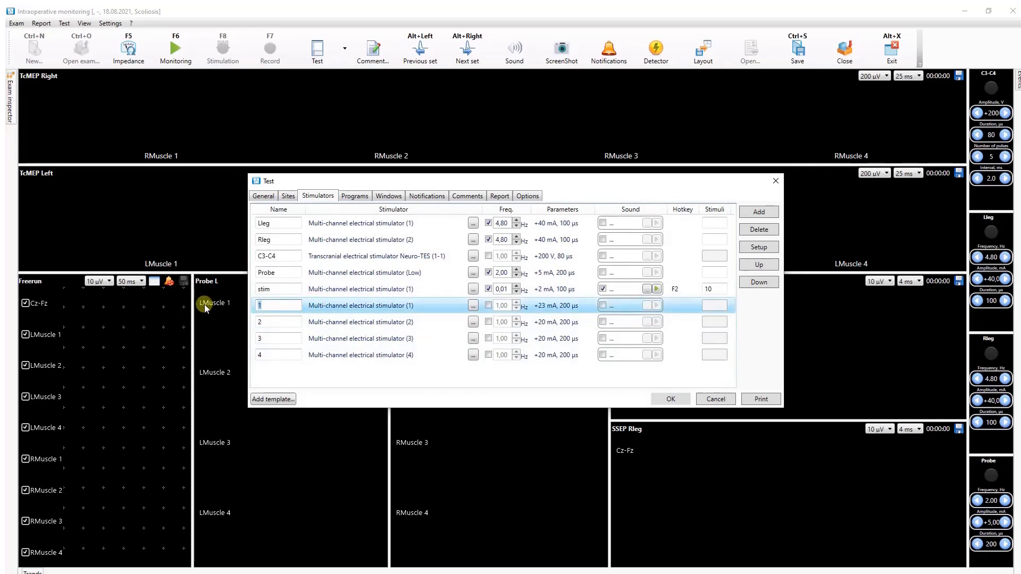
pyautogui.write('L leg')
pyautogui.click(269, 322)
pyautogui.write('R leg')
pyautogui.click(274, 339)
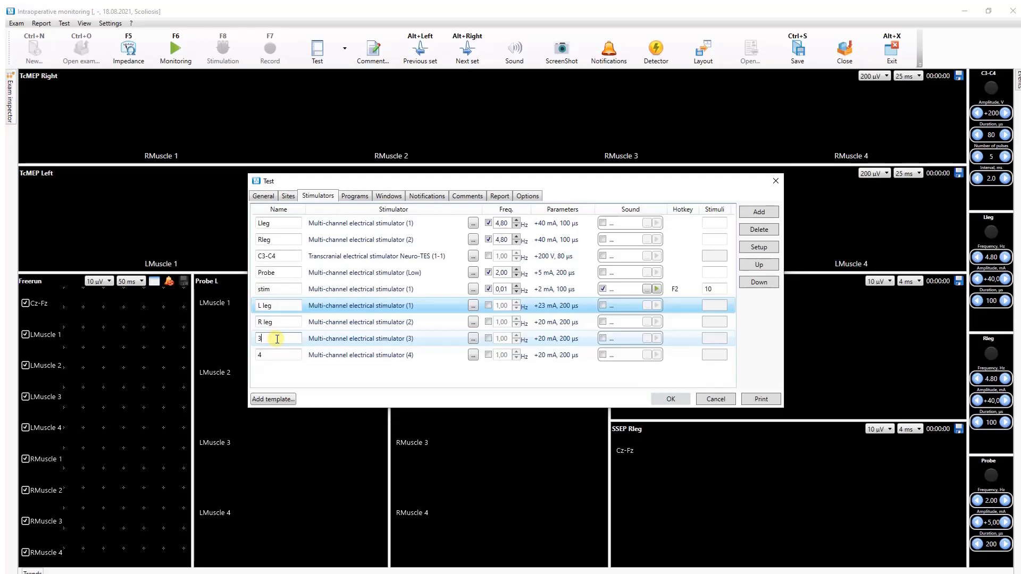
pyautogui.press('BackSpace')
pyautogui.write('L arm')
pyautogui.click(269, 356)
pyautogui.click(270, 355)
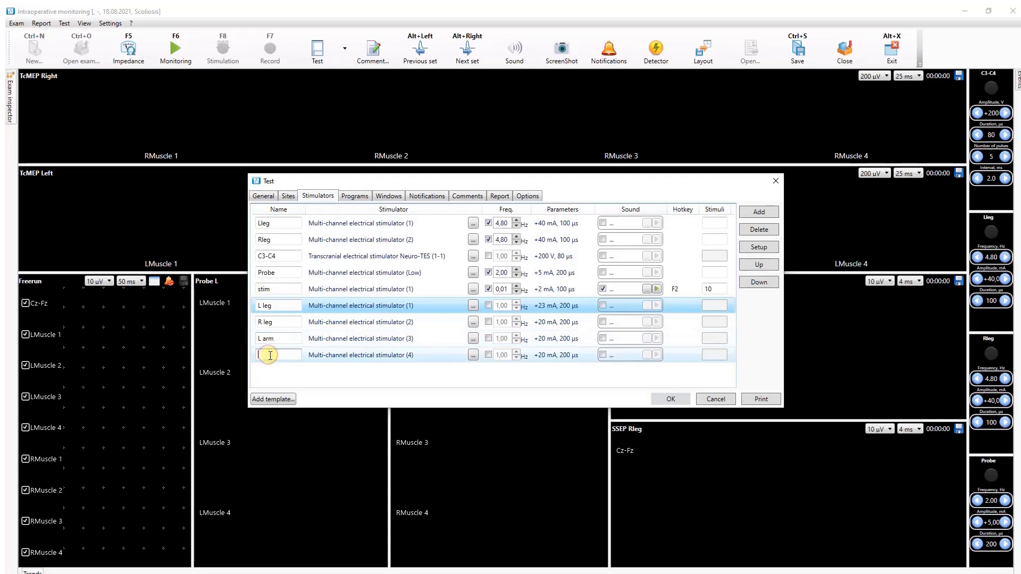
pyautogui.write('R arm')
# Step: Delete the R arm stimulator from the test template
pyautogui.click(351, 355)
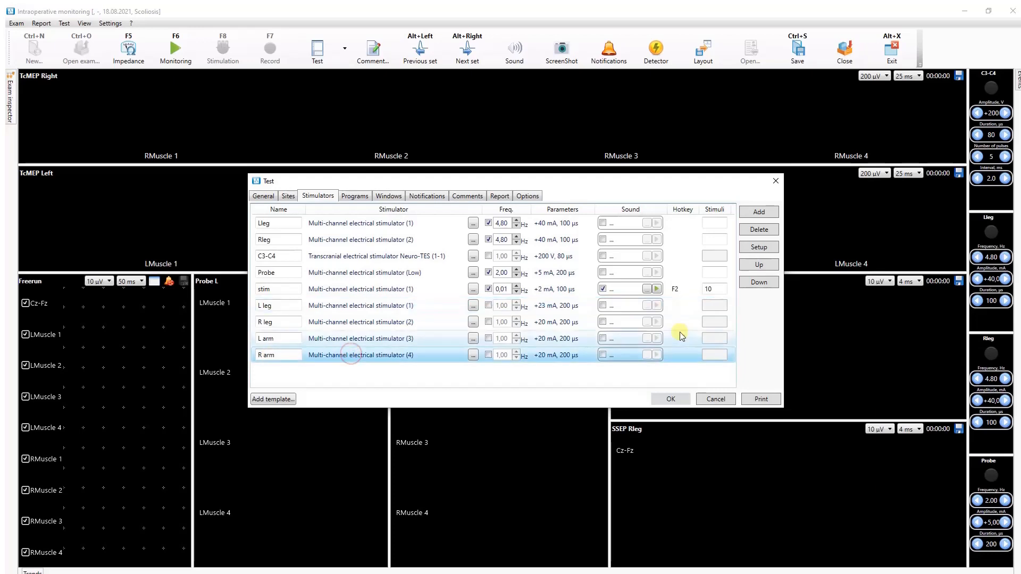
pyautogui.click(769, 230)
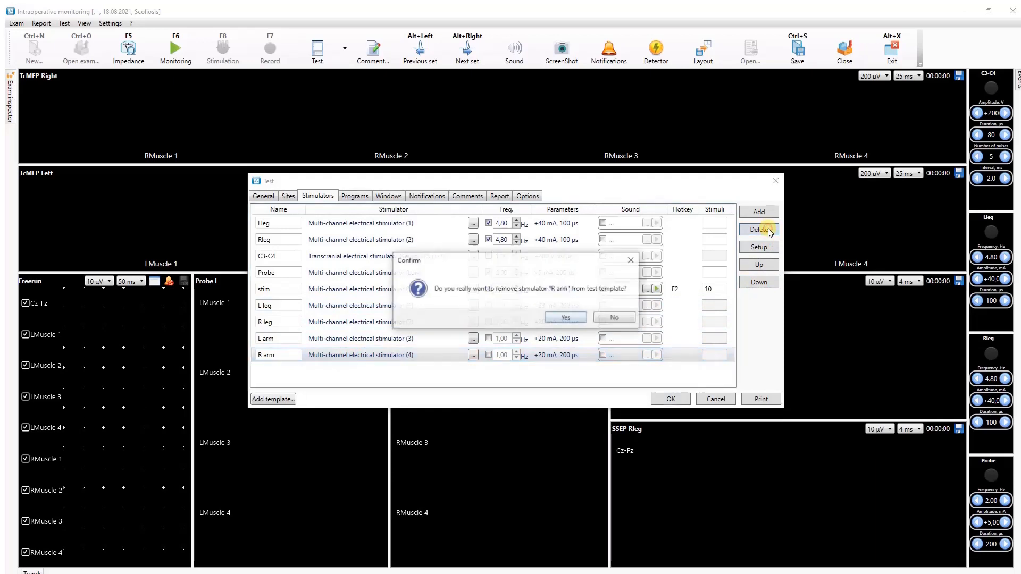
pyautogui.click(578, 320)
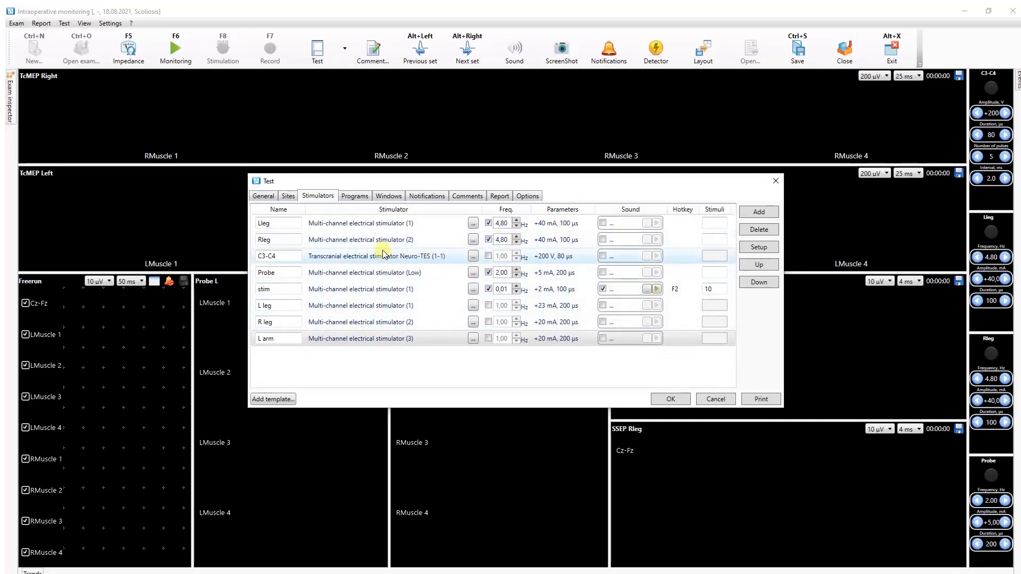
# Step: Move the C3-C4 stimulator two places up the stimulator list and back down to its place below Rleg
pyautogui.click(335, 257)
pyautogui.click(752, 266)
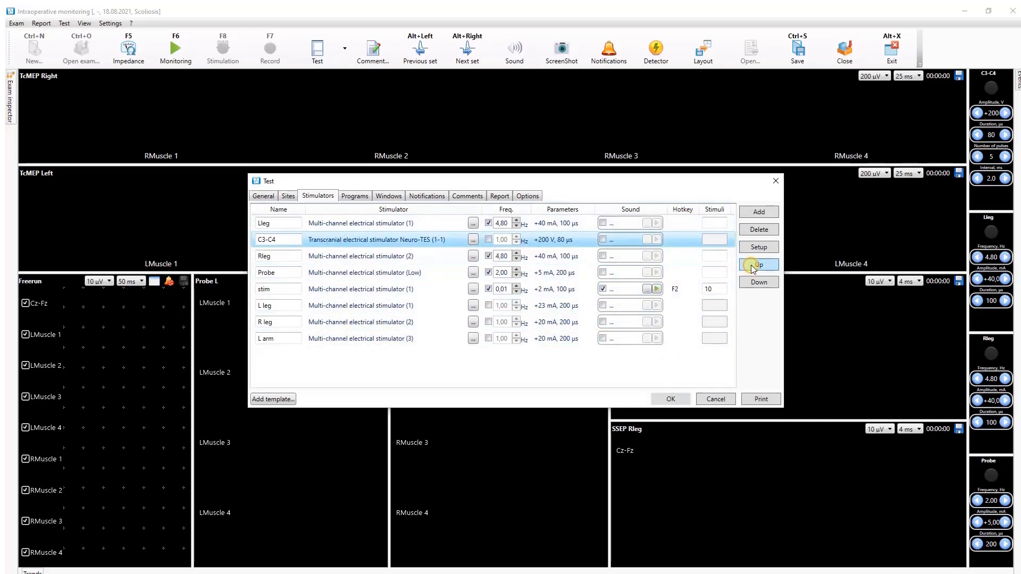
pyautogui.click(752, 266)
pyautogui.click(757, 282)
pyautogui.click(756, 283)
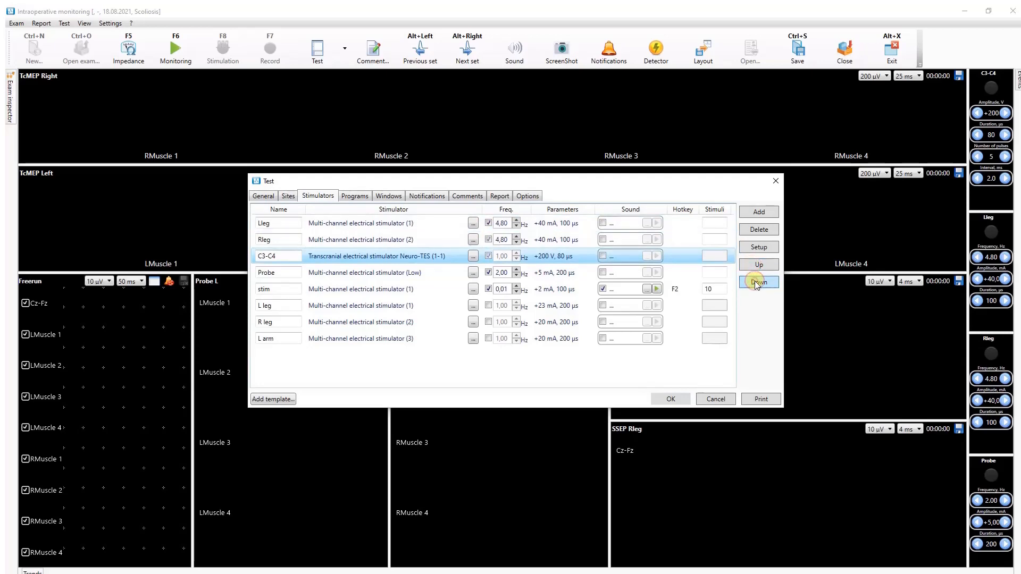